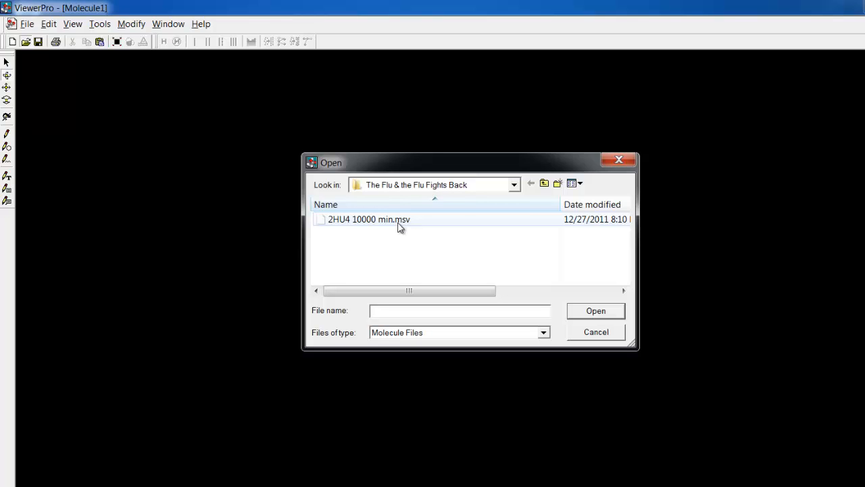
Open the molecule file 2HU4 10000 min.msv and rotate the protein structure to inspect it from several angles.
double_click(399, 220)
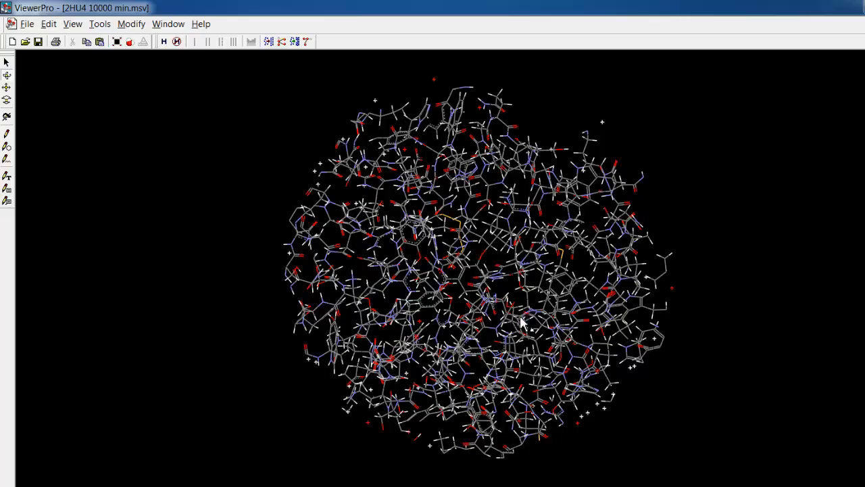
click(7, 78)
drag(565, 300, 365, 265)
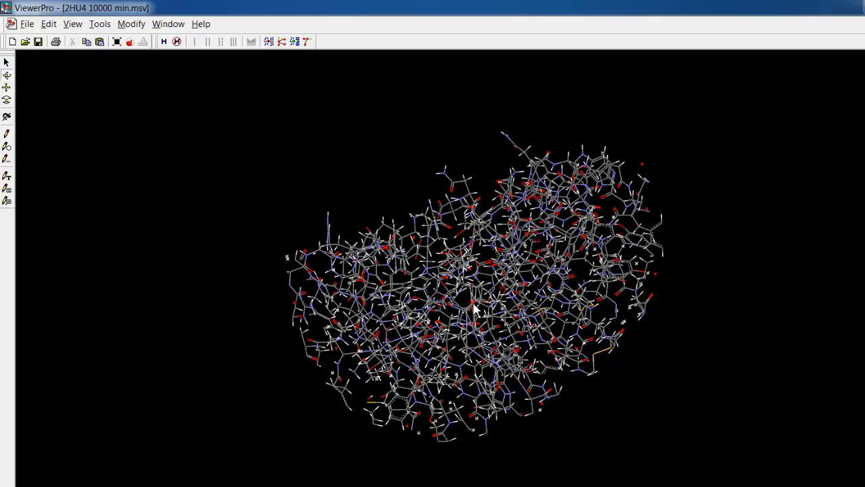
drag(496, 313, 332, 194)
drag(447, 149, 411, 137)
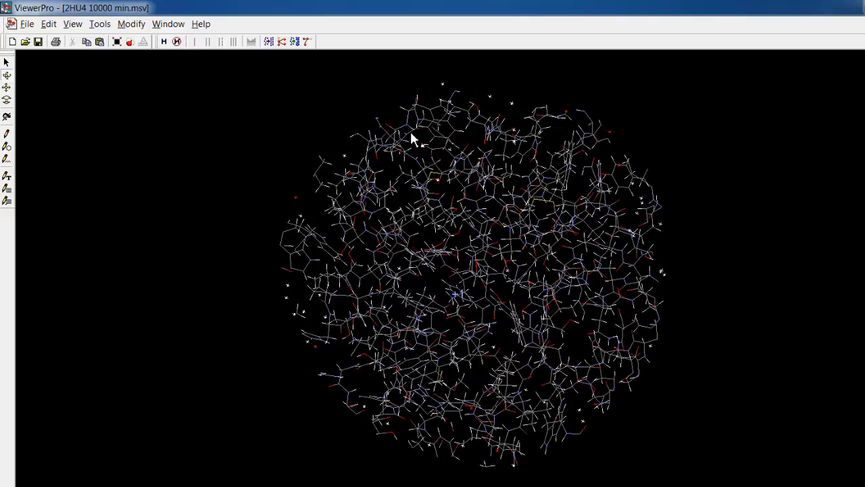
drag(411, 133, 469, 141)
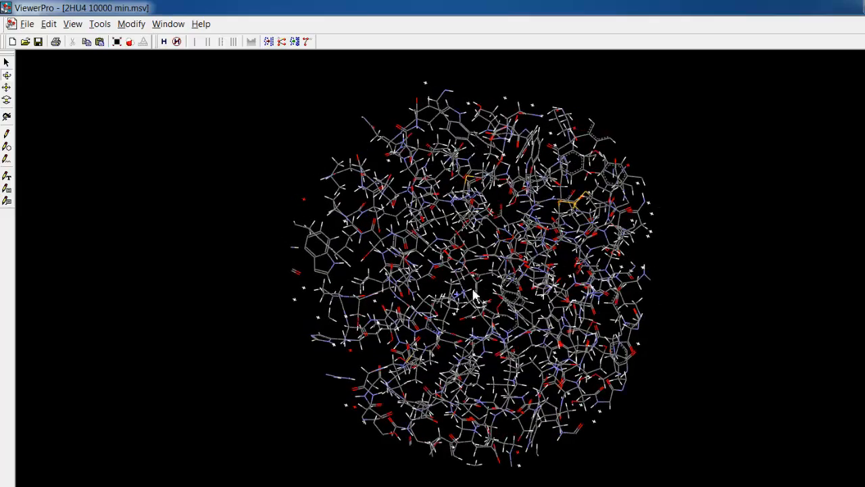
drag(472, 292, 781, 312)
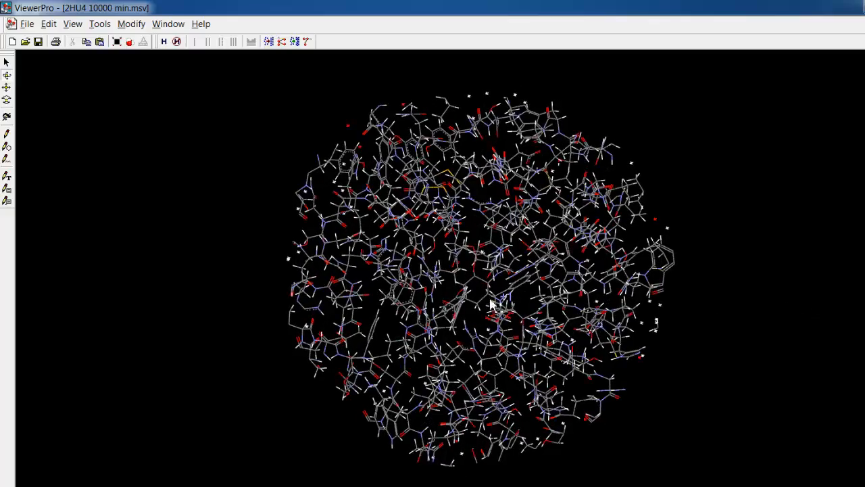
drag(490, 298, 499, 283)
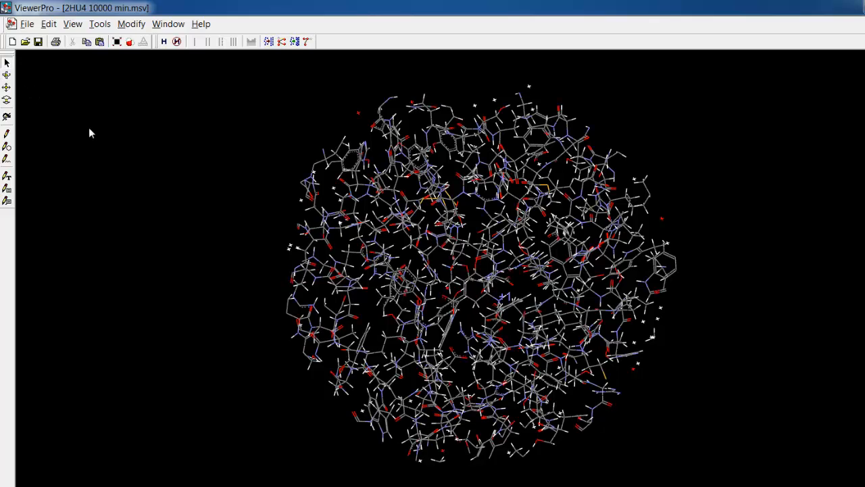
Select the whole ligand molecule at the protein's centre, show only that molecule fitted to the screen, and clear the selection.
double_click(487, 294)
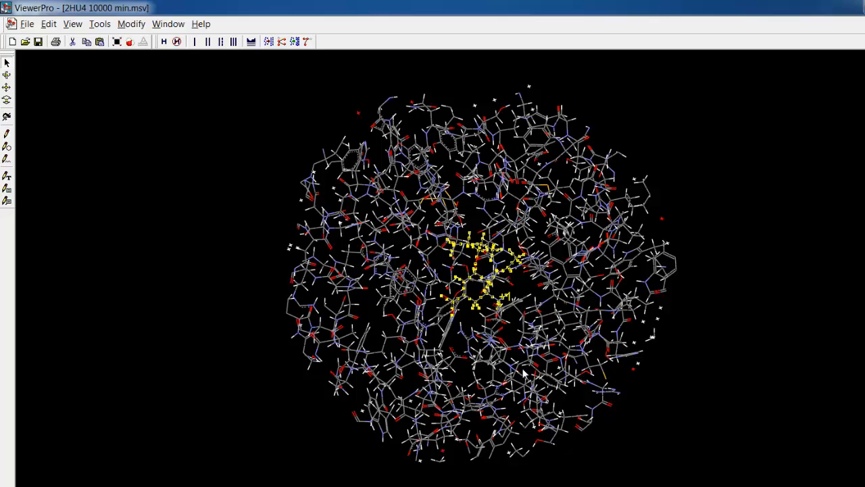
click(73, 24)
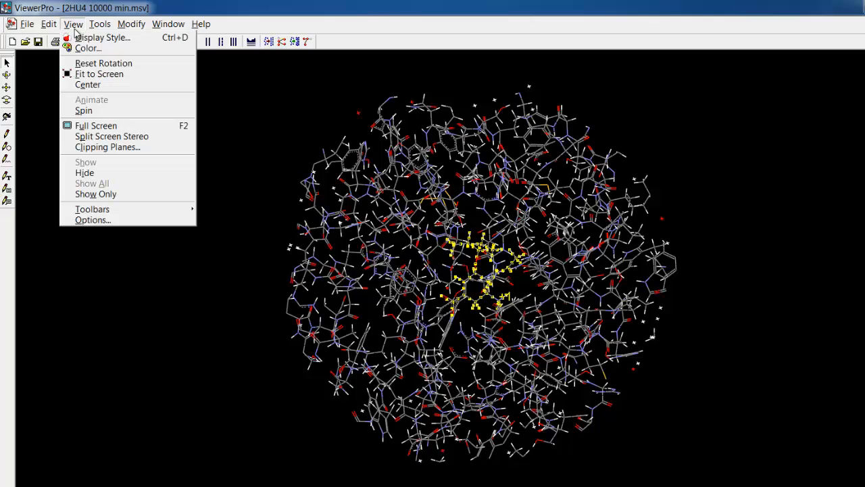
click(102, 194)
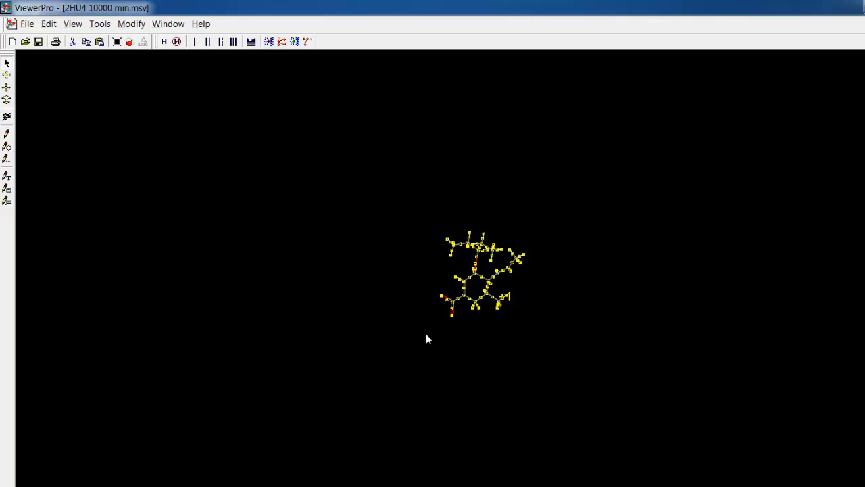
click(116, 41)
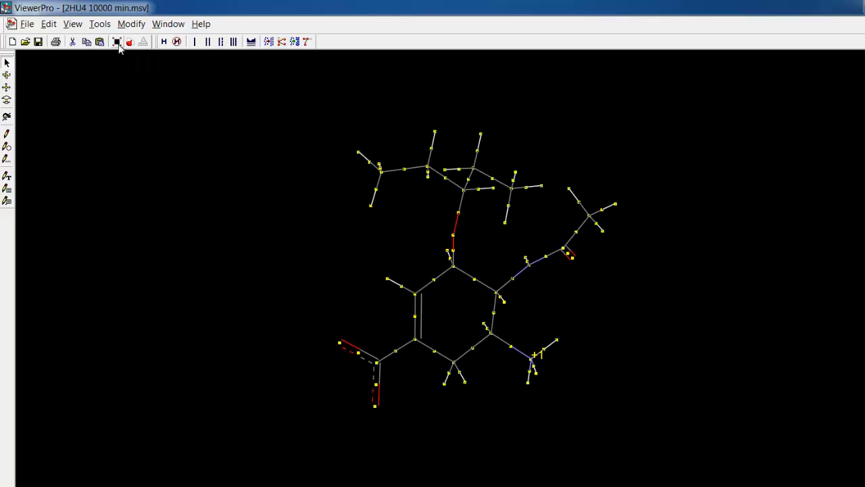
click(720, 302)
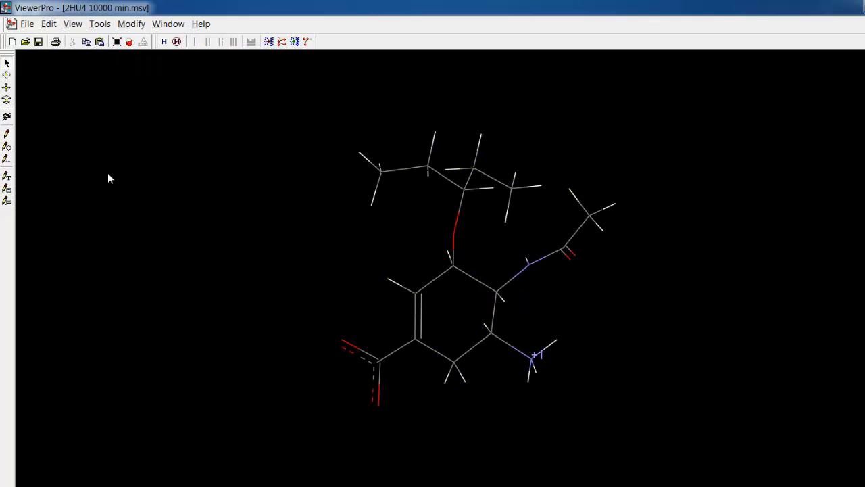
Rotate the isolated ligand to examine its ring, carboxylate, ammonium, amide and ether side groups from different angles.
click(6, 76)
drag(730, 265, 511, 242)
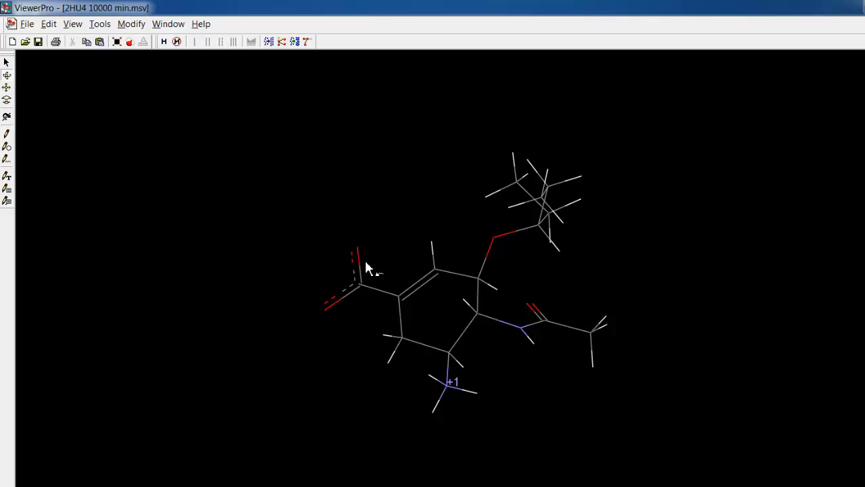
drag(547, 343, 543, 274)
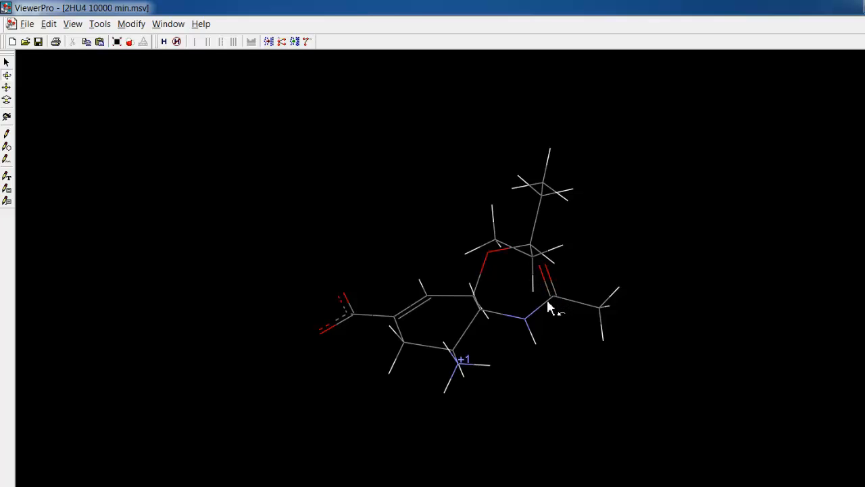
drag(577, 278, 642, 373)
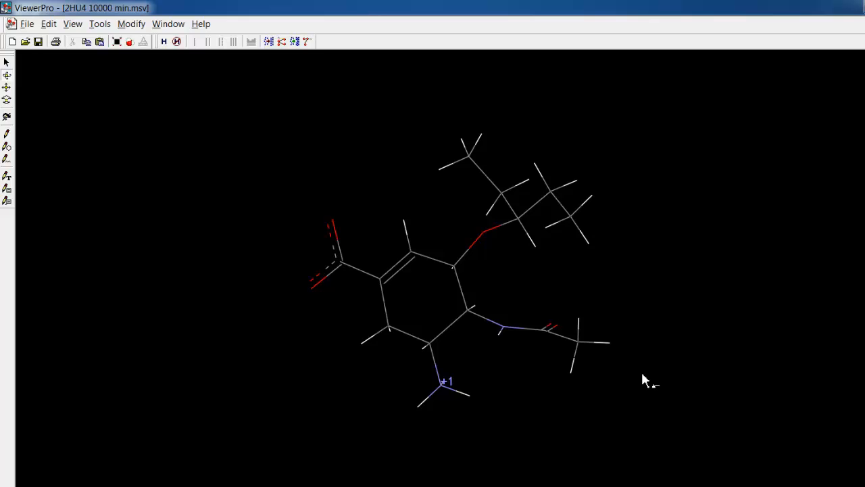
drag(528, 328, 529, 296)
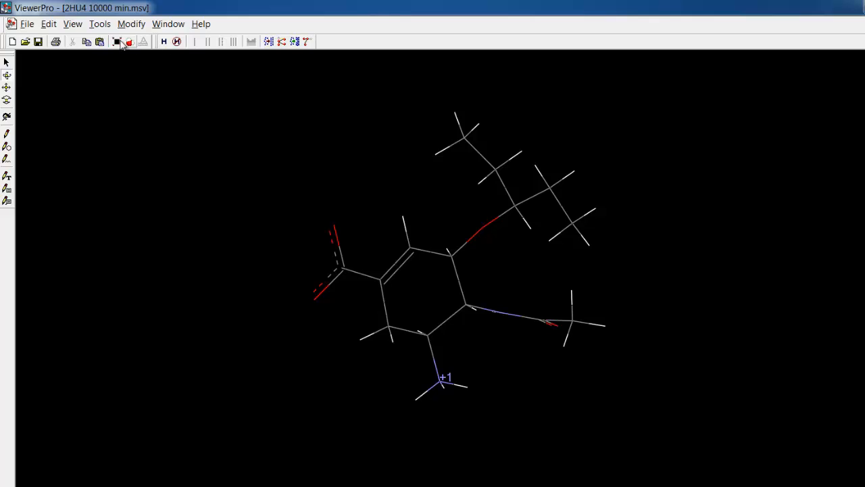
Show all atoms of the protein system again and fit the full structure to the screen.
click(73, 24)
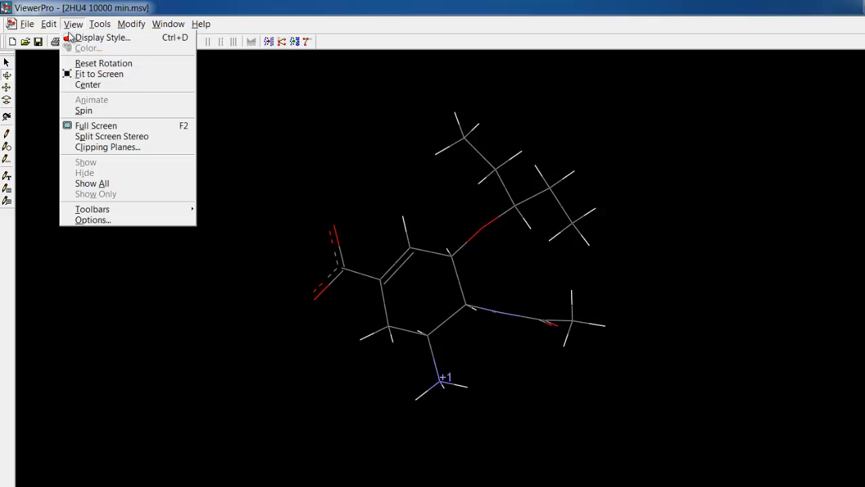
click(100, 183)
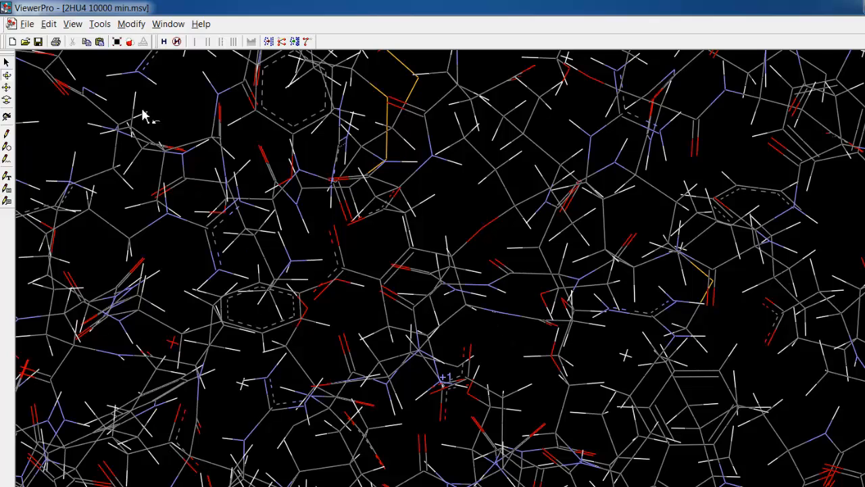
click(116, 42)
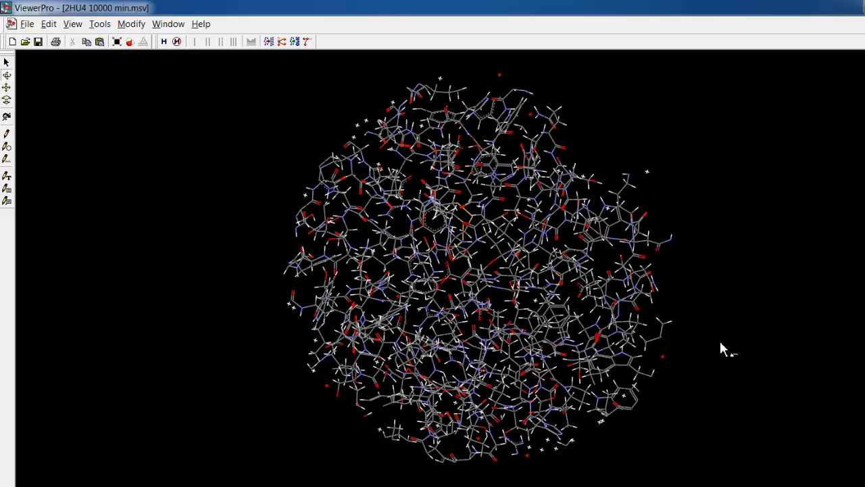
Select the atoms belonging to the predefined group Active Site 8A.
click(49, 24)
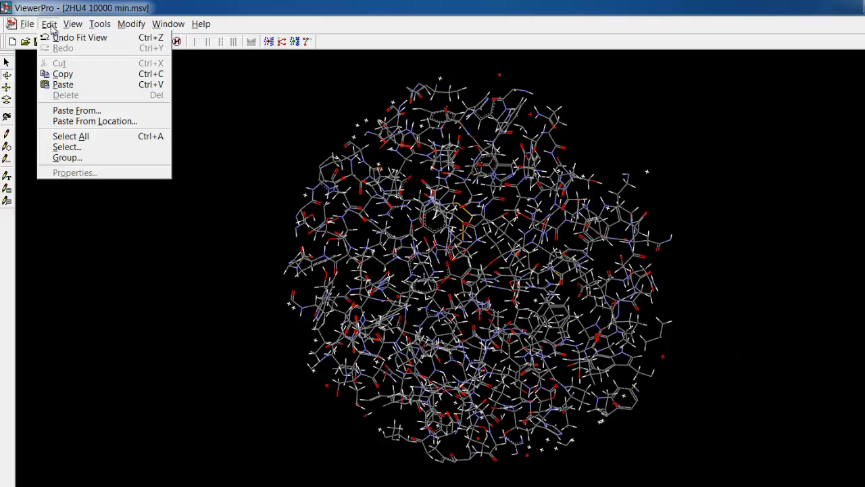
click(79, 146)
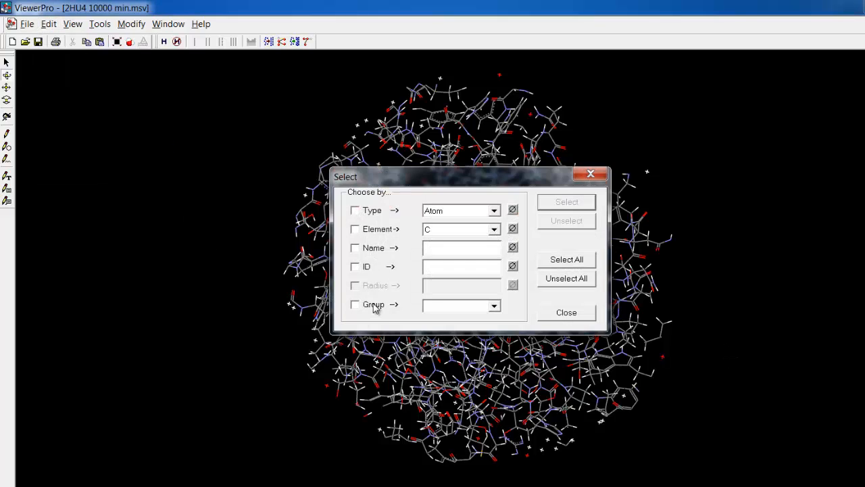
click(495, 308)
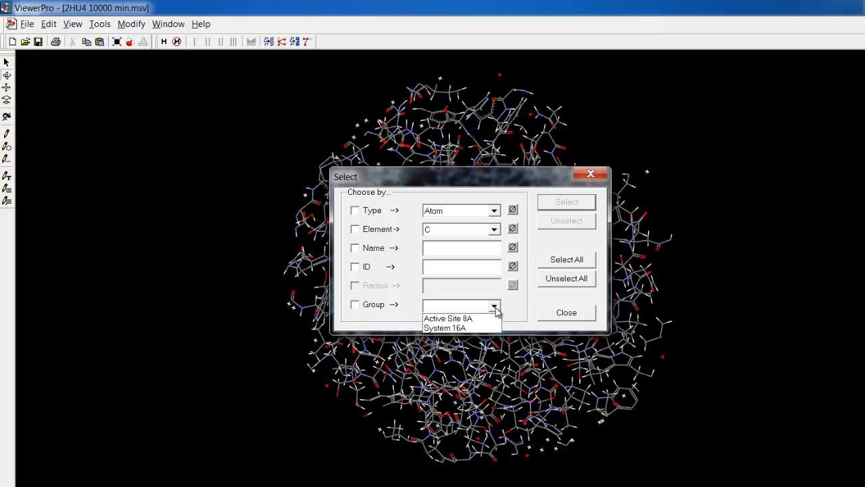
click(475, 320)
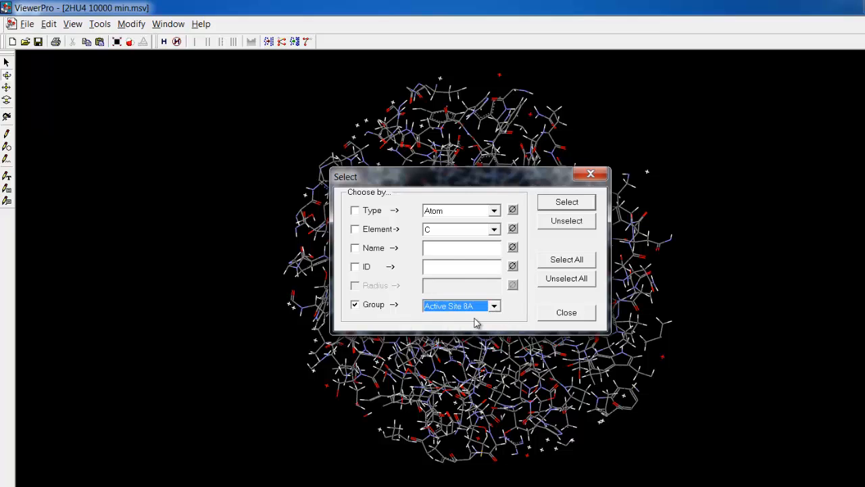
click(556, 202)
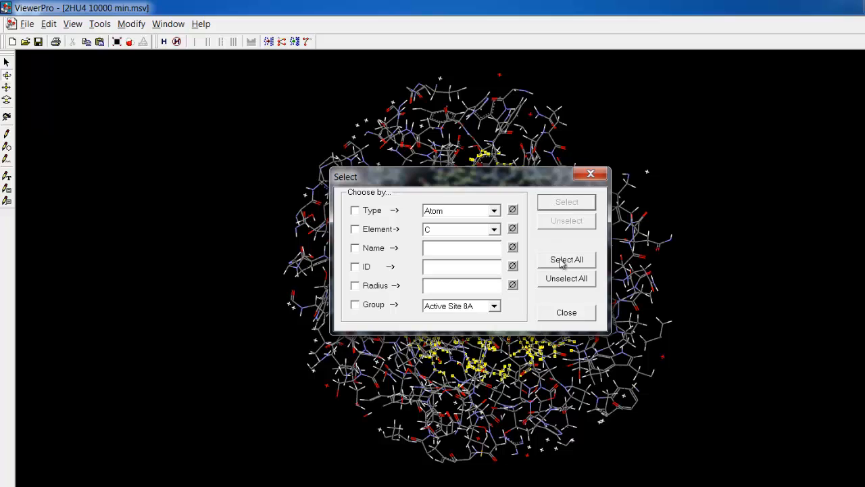
click(572, 317)
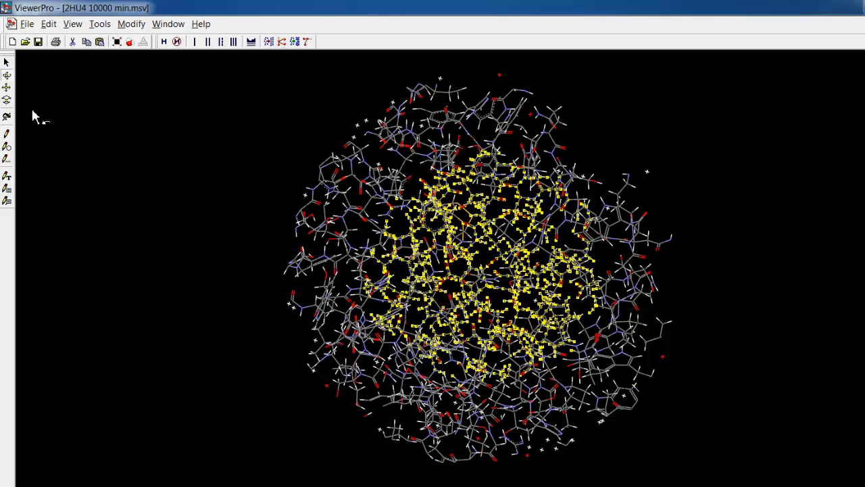
Copy the selected active site atoms into a new molecule document, clear the selection and fit the structure to the screen.
click(12, 41)
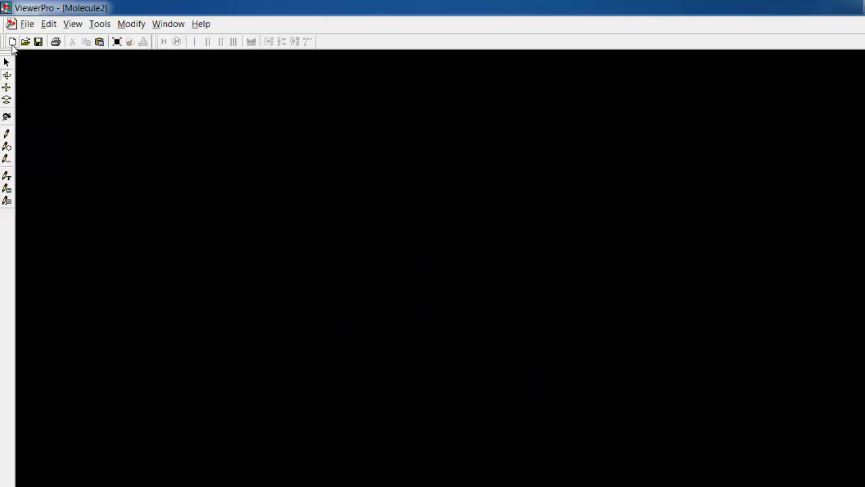
click(99, 42)
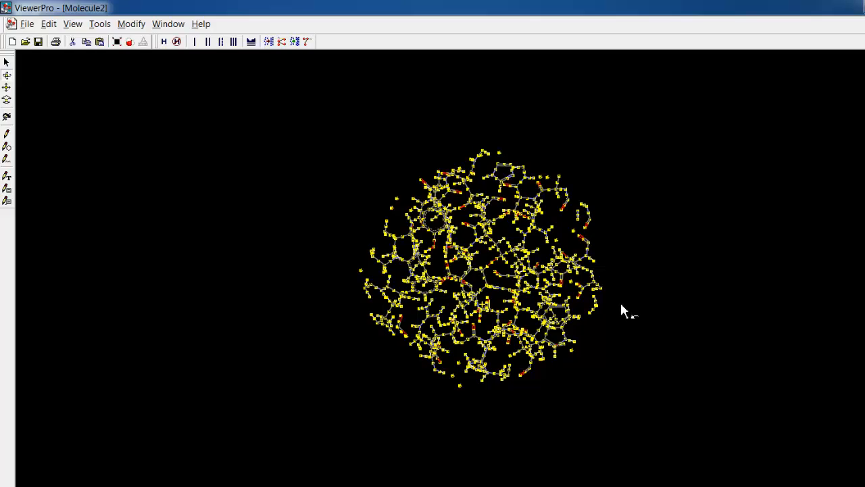
click(720, 245)
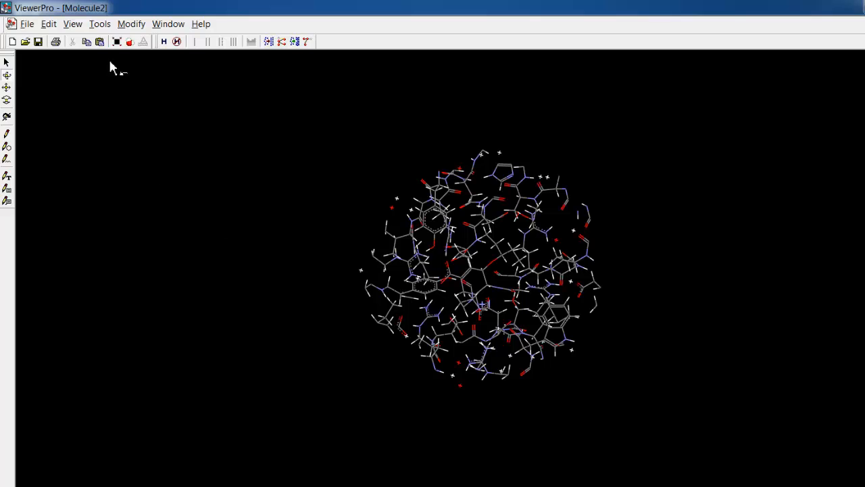
click(116, 42)
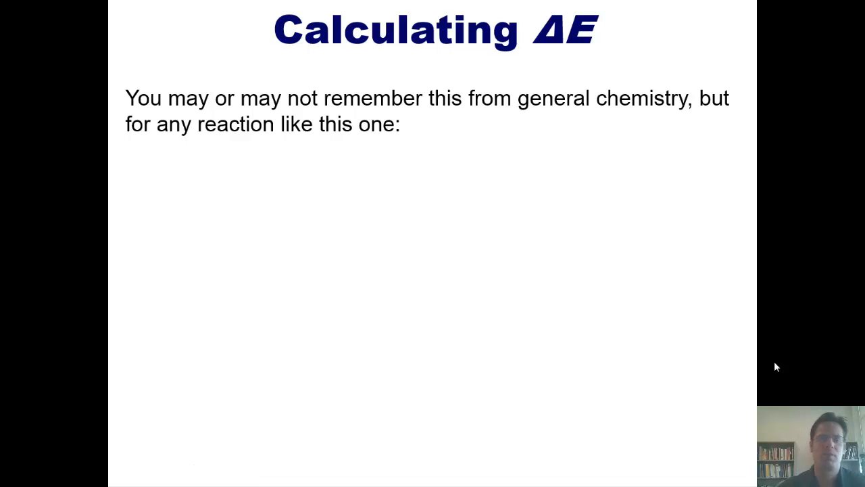
key(Right)
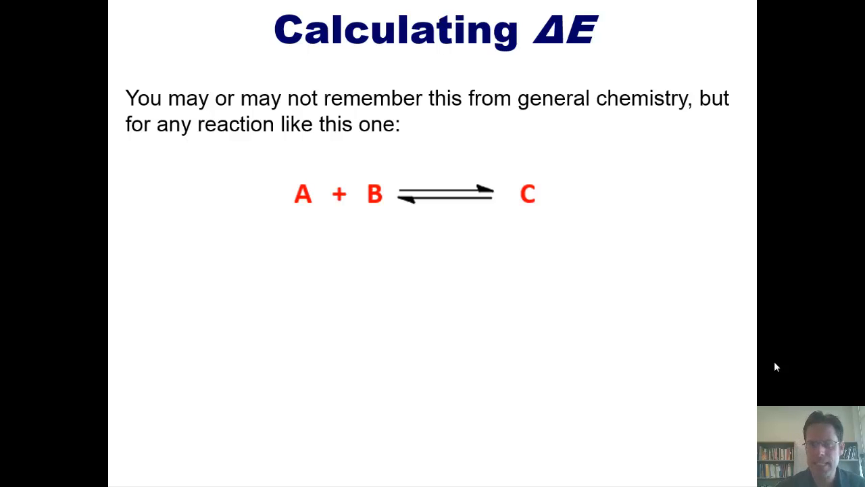
key(Right)
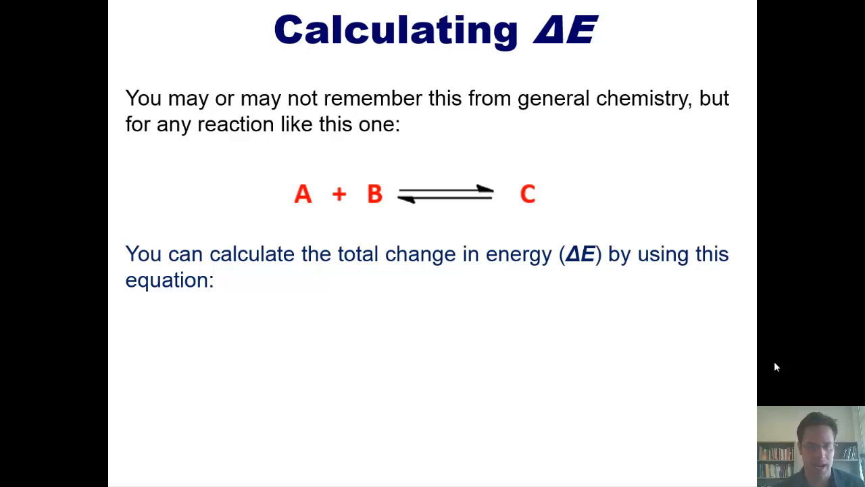
key(Right)
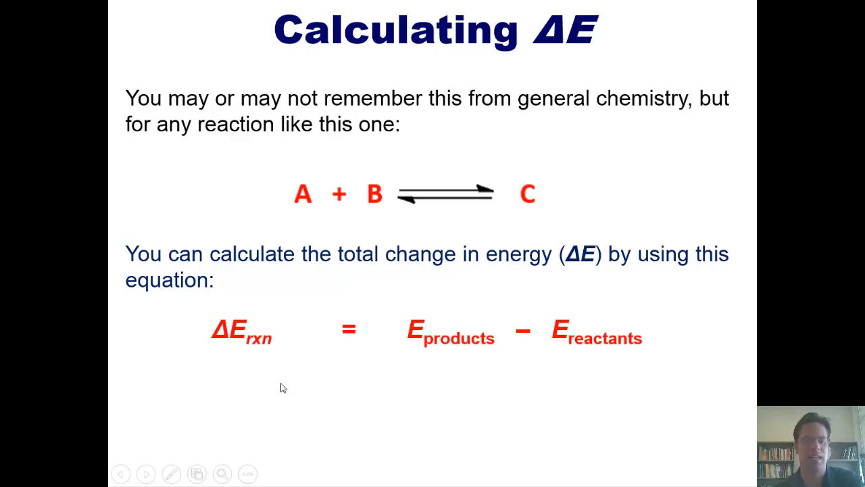
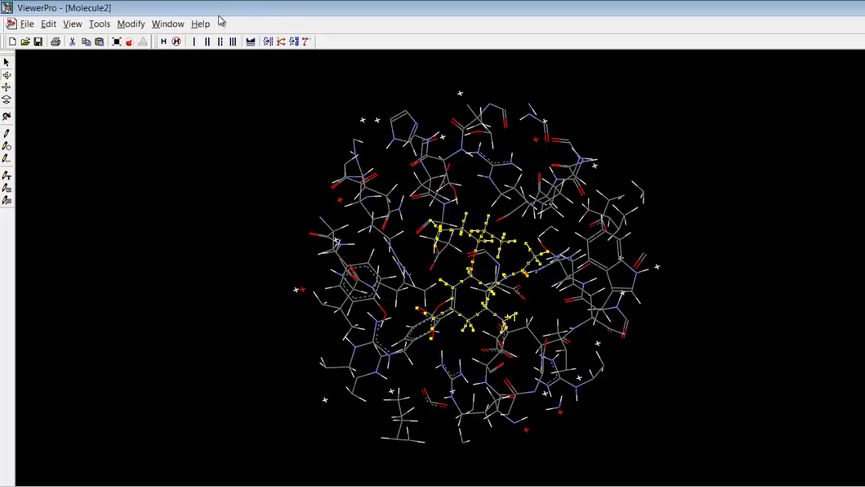
Minimize the selected ligand with Dreiding Minimize using 1000 iterations, intermolecular forces included and iterations shown every 100 steps.
click(133, 24)
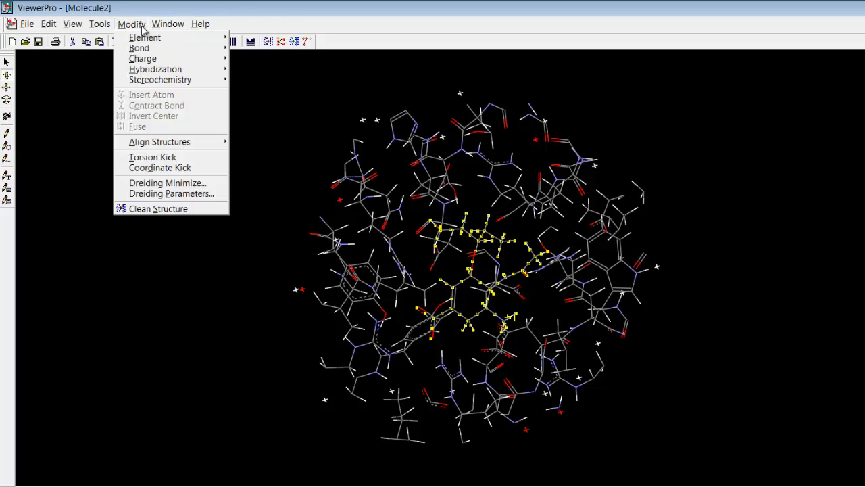
click(169, 182)
text(1000)
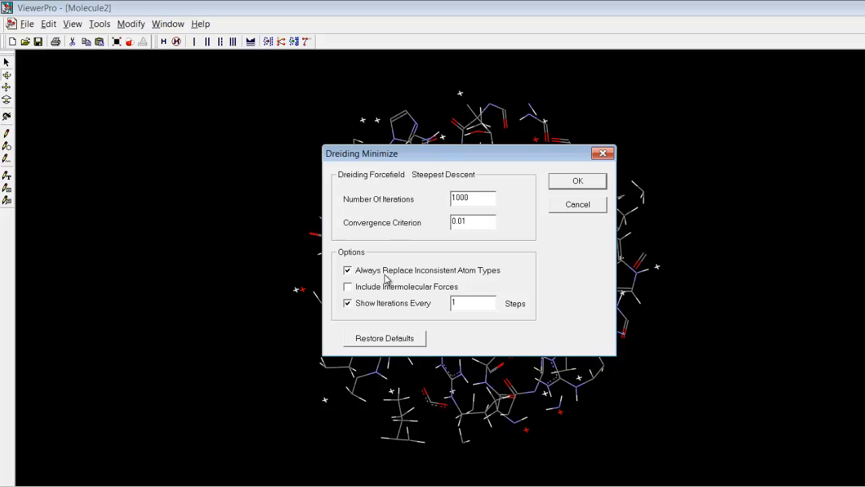
click(349, 287)
drag(474, 304, 452, 305)
text(100)
click(581, 181)
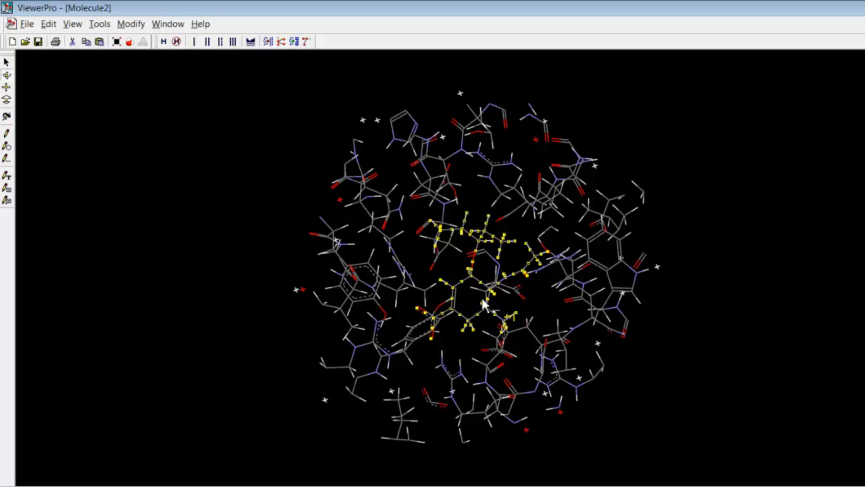
Cut the selected ligand from the active site, paste it back as a separate molecule and clear the selection.
click(73, 42)
click(98, 41)
click(733, 296)
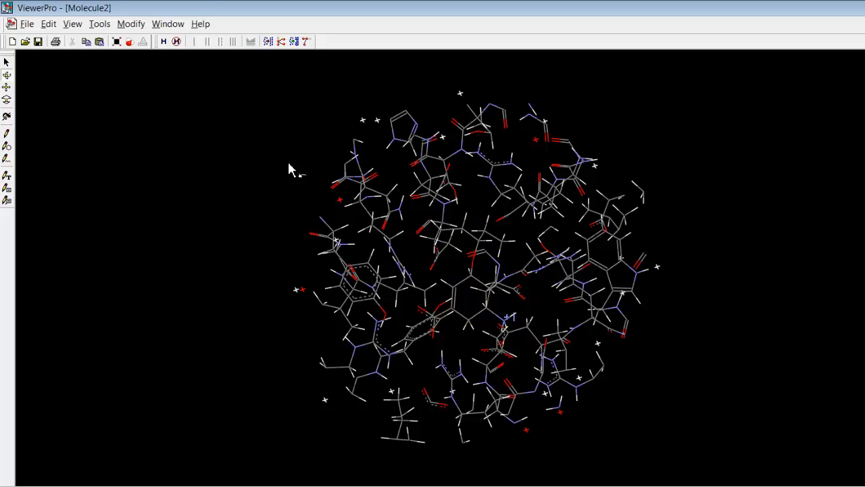
Calculate the Dreiding energies of the enzyme and ligand in complex by running Dreiding Minimize with 0 iterations.
click(132, 26)
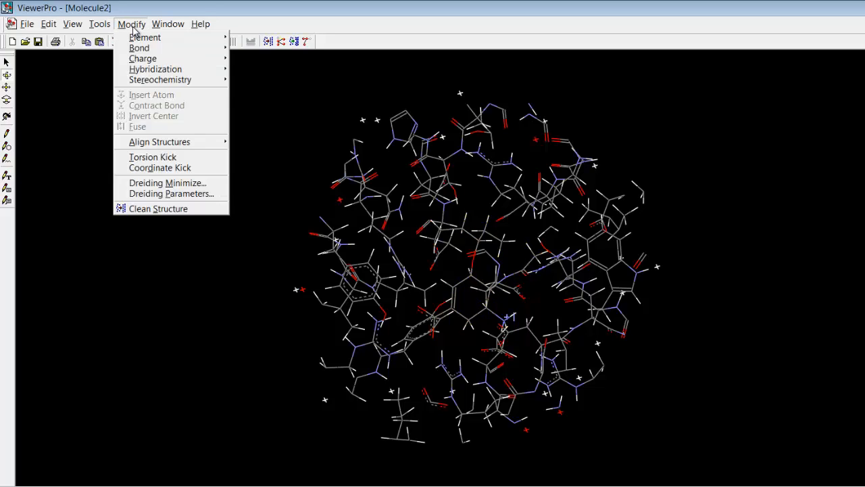
click(187, 184)
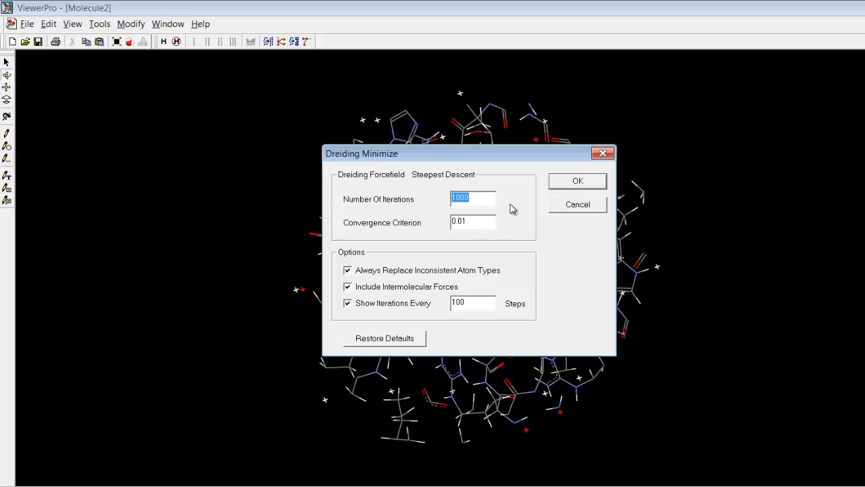
text(0)
click(583, 182)
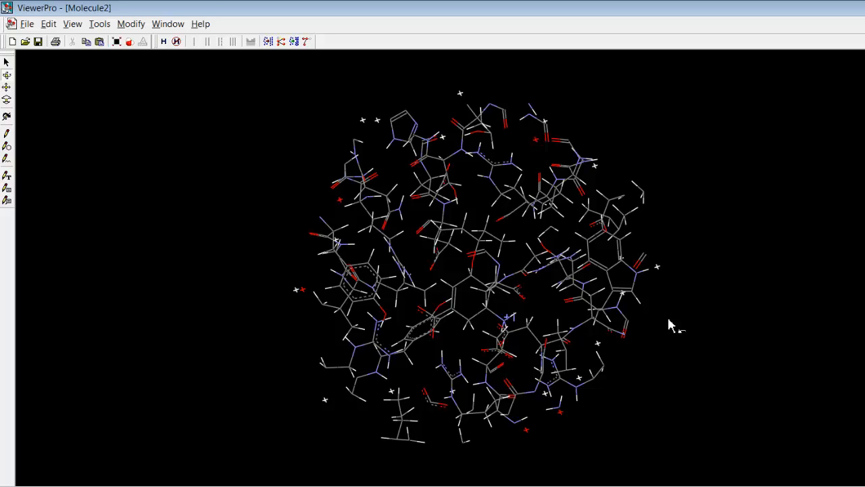
Open a new data table for Molecule2 and examine the Dreiding energies of its individual molecules.
click(168, 24)
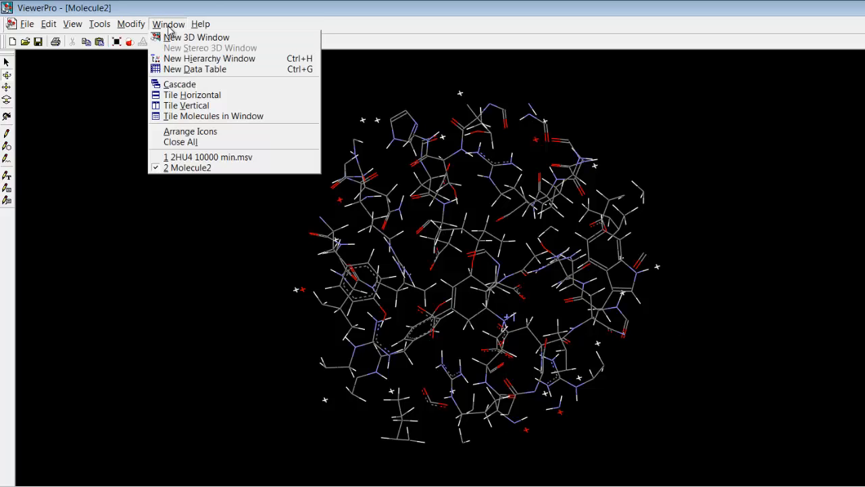
click(190, 69)
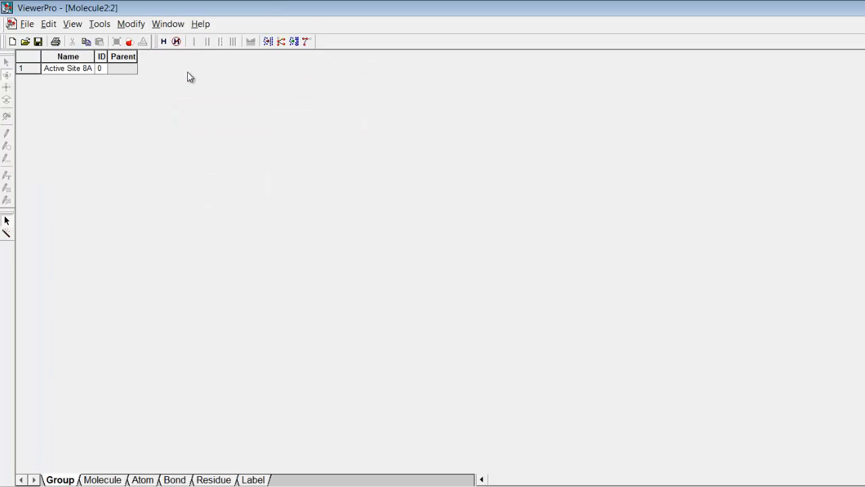
click(111, 480)
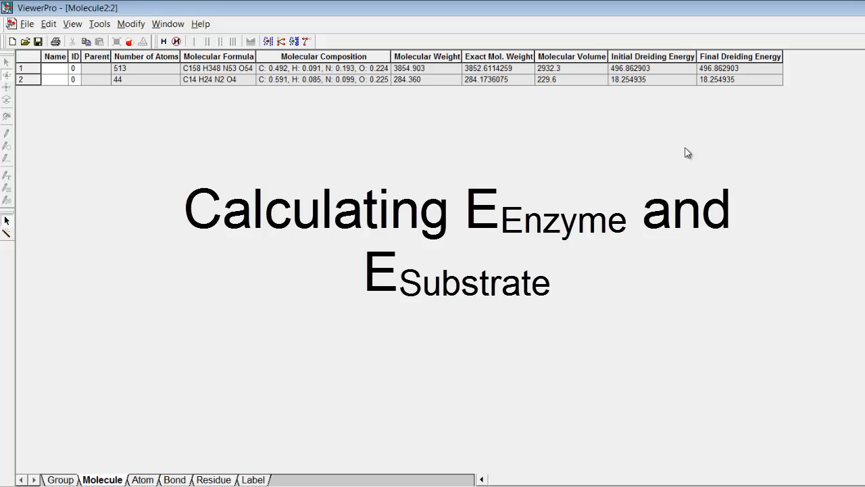
Return to the 3D view of Molecule2 and run a zero-iteration Dreiding Minimize with intermolecular forces excluded.
click(166, 26)
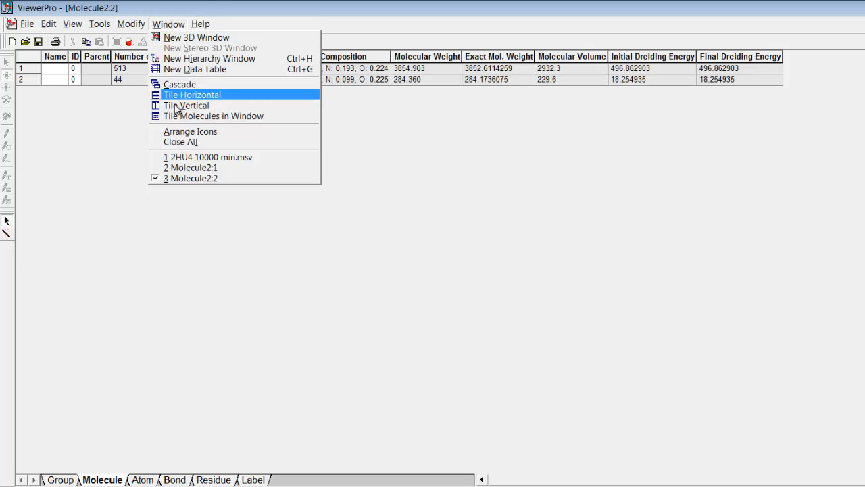
click(205, 168)
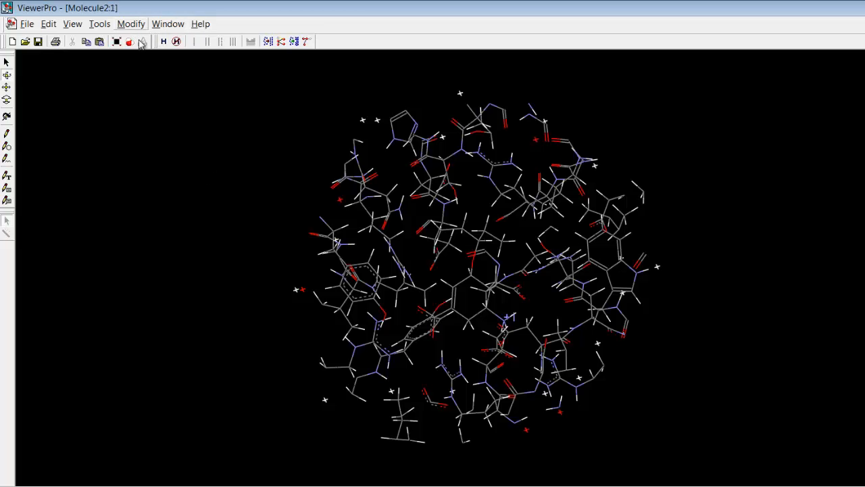
click(134, 25)
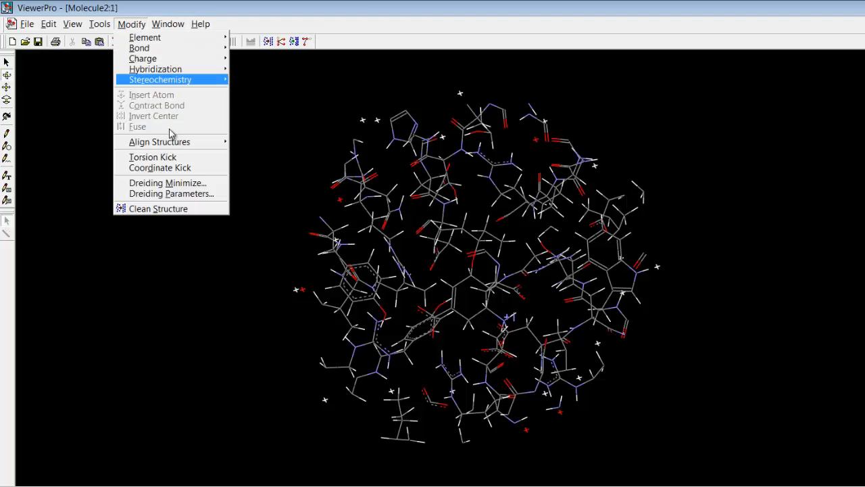
click(187, 182)
click(348, 287)
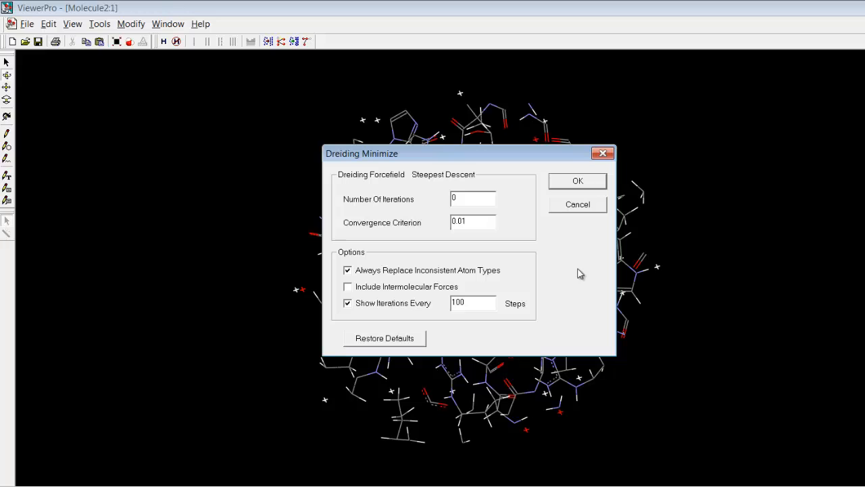
click(576, 183)
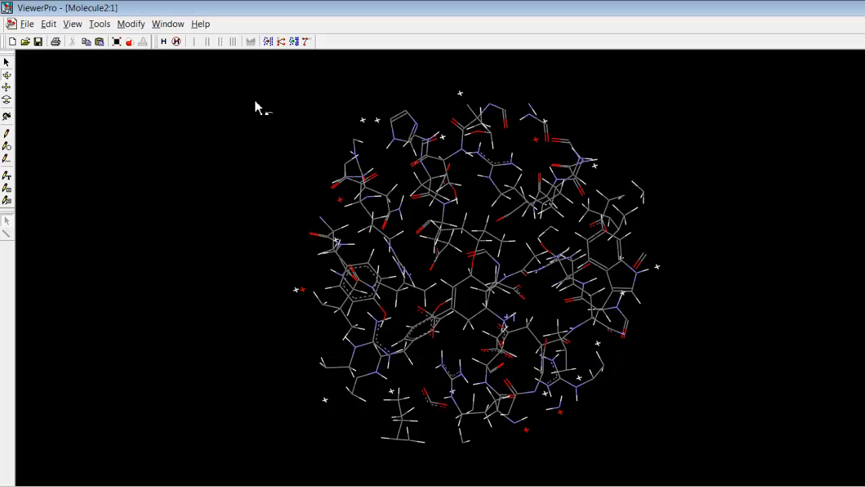
Open another data table for Molecule2 and examine the enzyme and substrate Dreiding energies calculated without intermolecular forces.
click(168, 24)
click(187, 69)
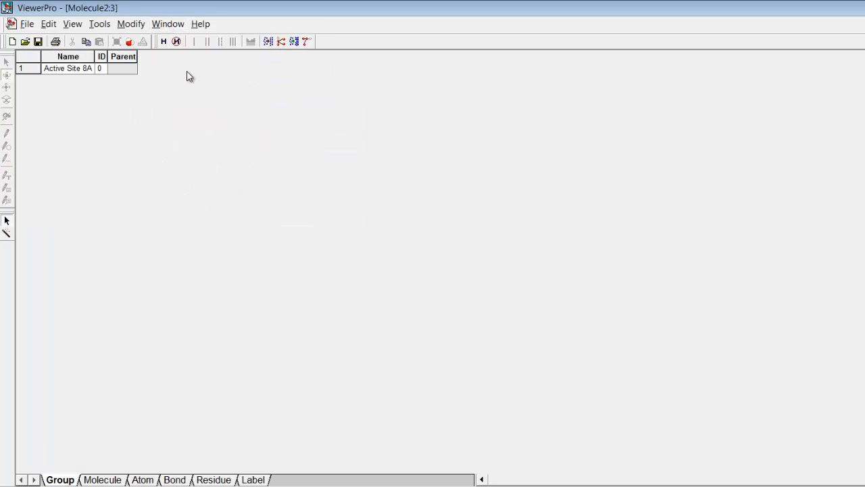
click(117, 479)
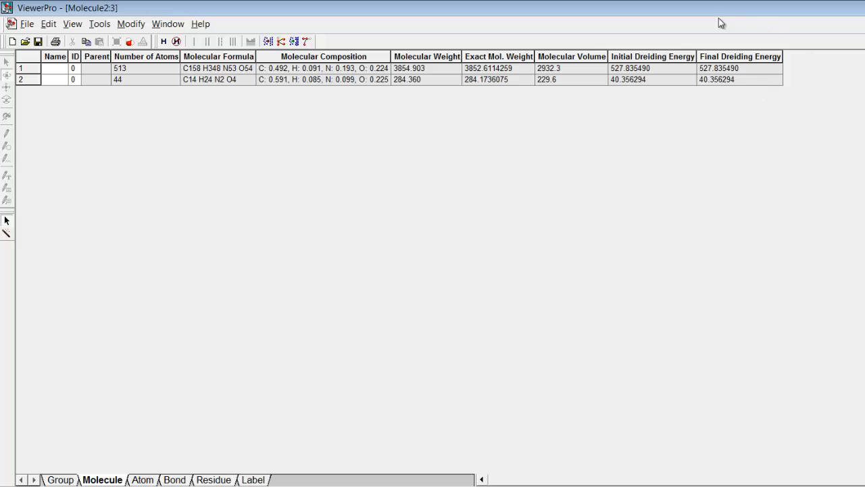